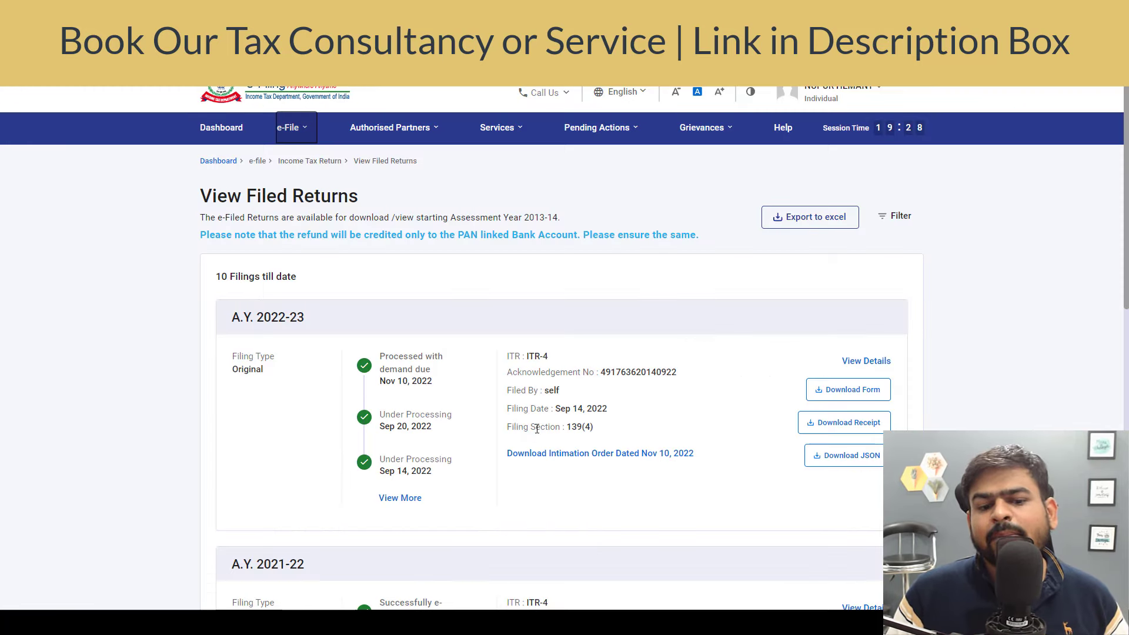
Review the processing status history of the A.Y. 2022-23 return, including the Processed with demand due entry.
scroll(537, 429, down, 3)
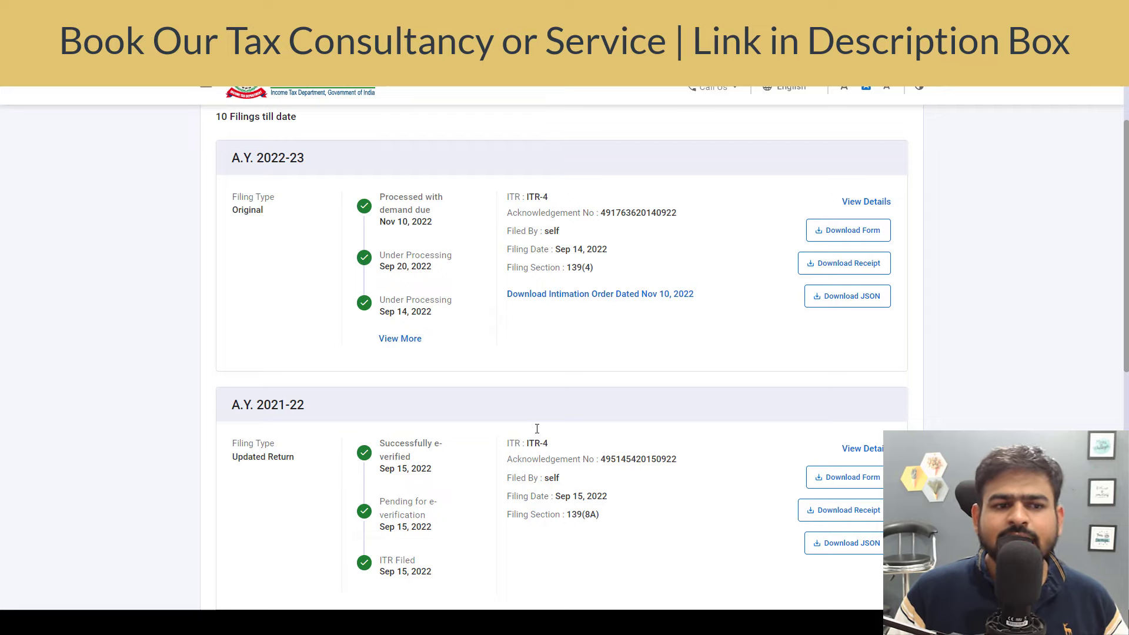
scroll(537, 429, up, 3)
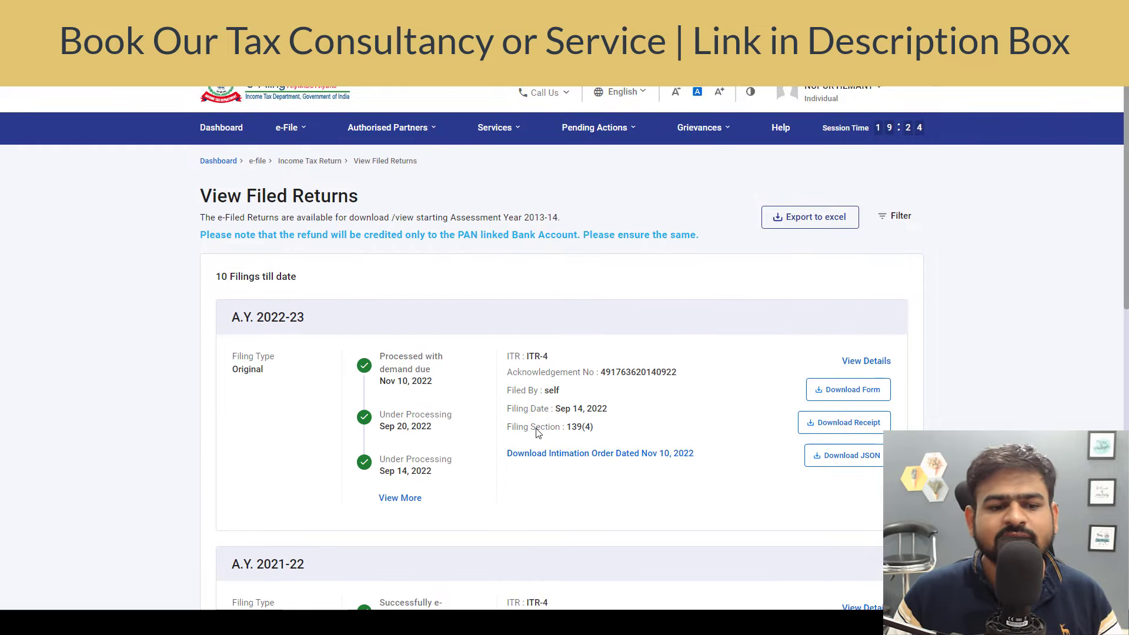
scroll(488, 423, down, 3)
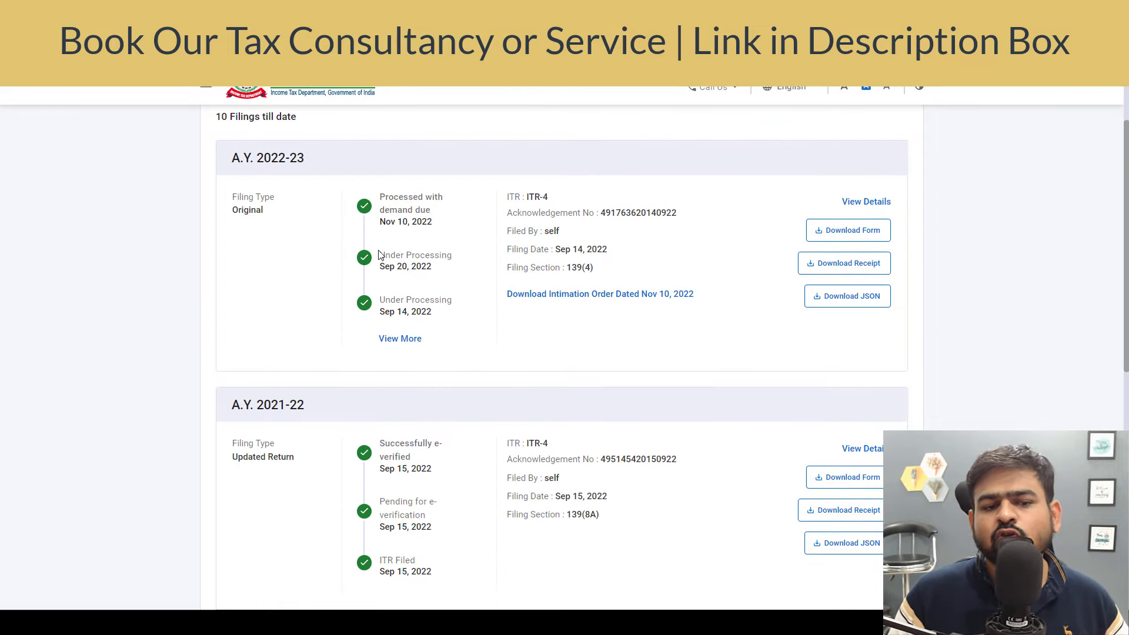
drag(381, 256, 437, 255)
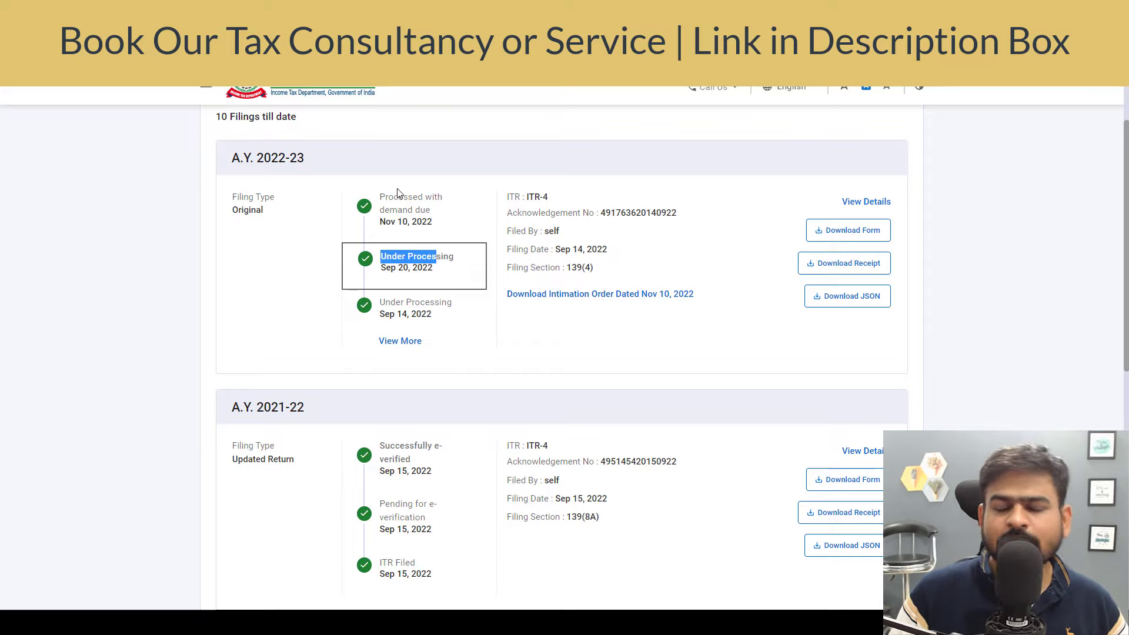
drag(371, 196, 443, 217)
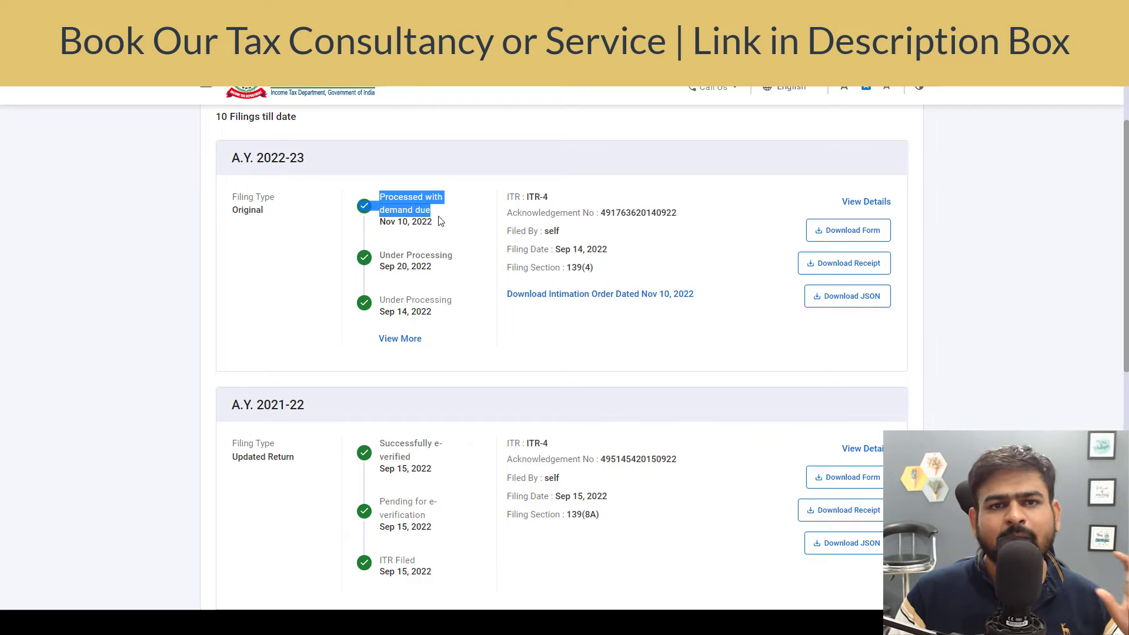
Open the Response to Outstanding Demand page from the filed returns view.
scroll(440, 221, up, 3)
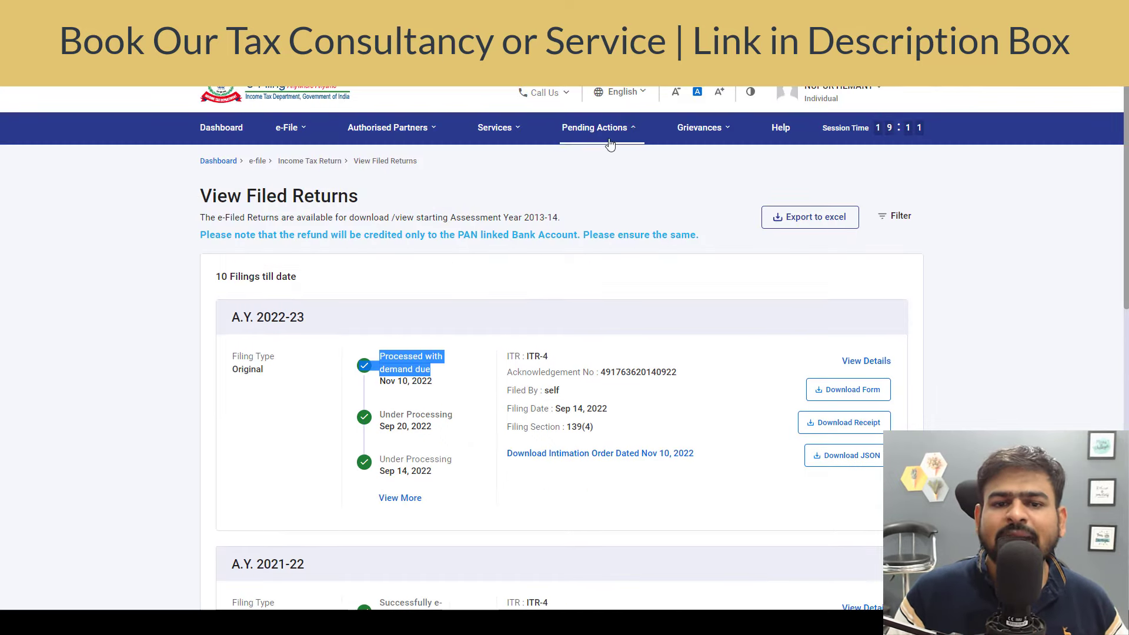
click(611, 140)
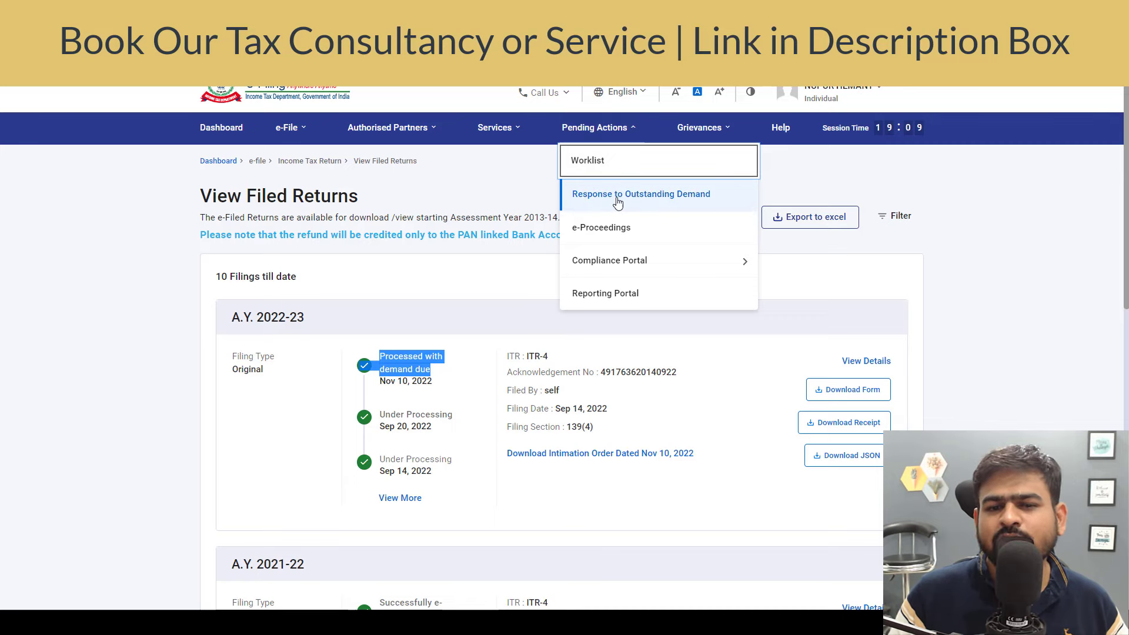
click(649, 202)
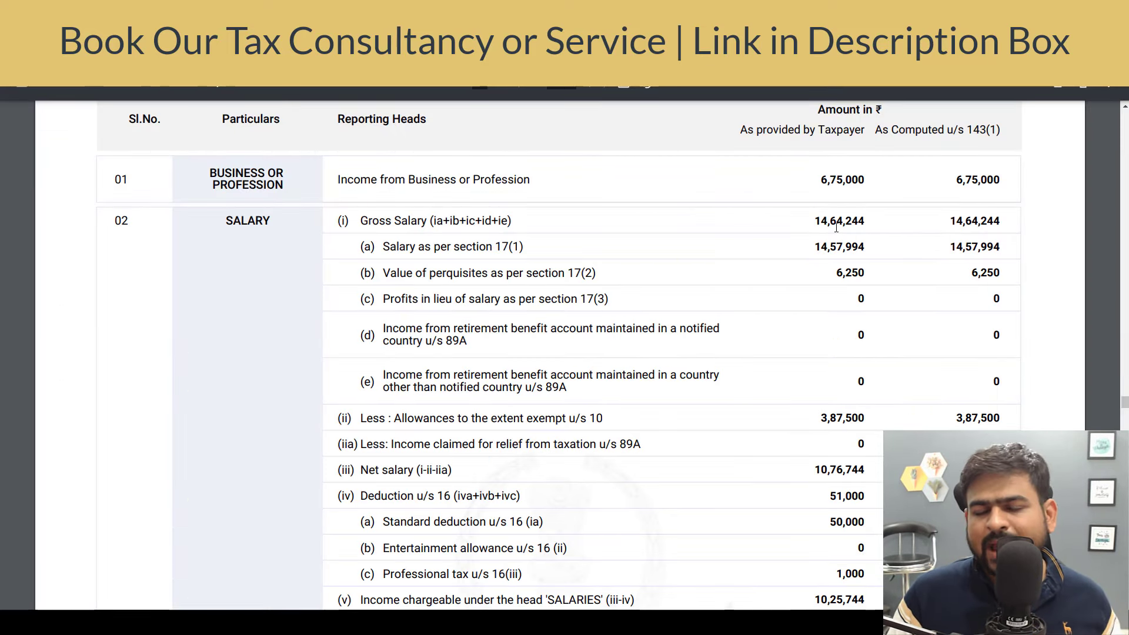
Compare the taxpayer-provided amounts with those computed u/s 143(1) across the income and deduction rows of the intimation order.
drag(740, 130, 851, 131)
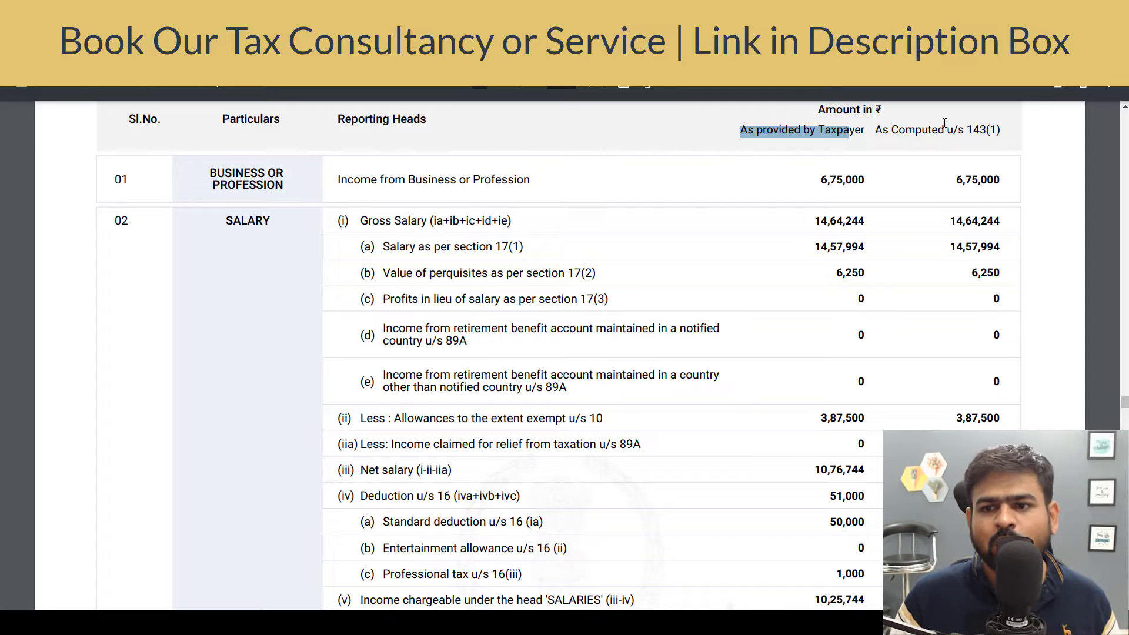
drag(899, 130, 1006, 134)
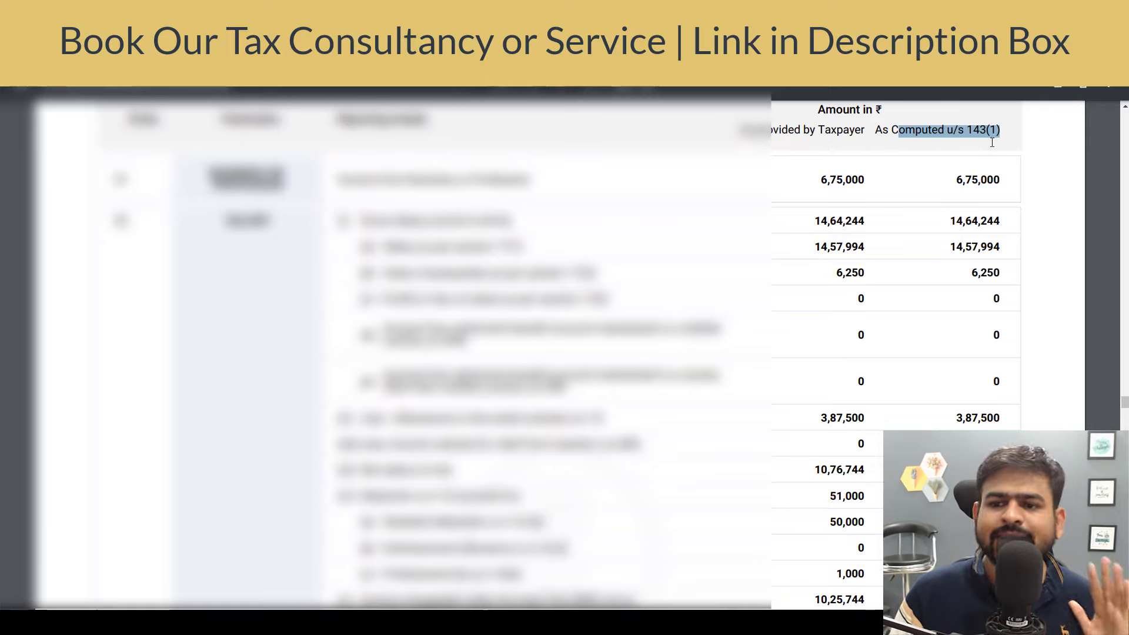
click(940, 192)
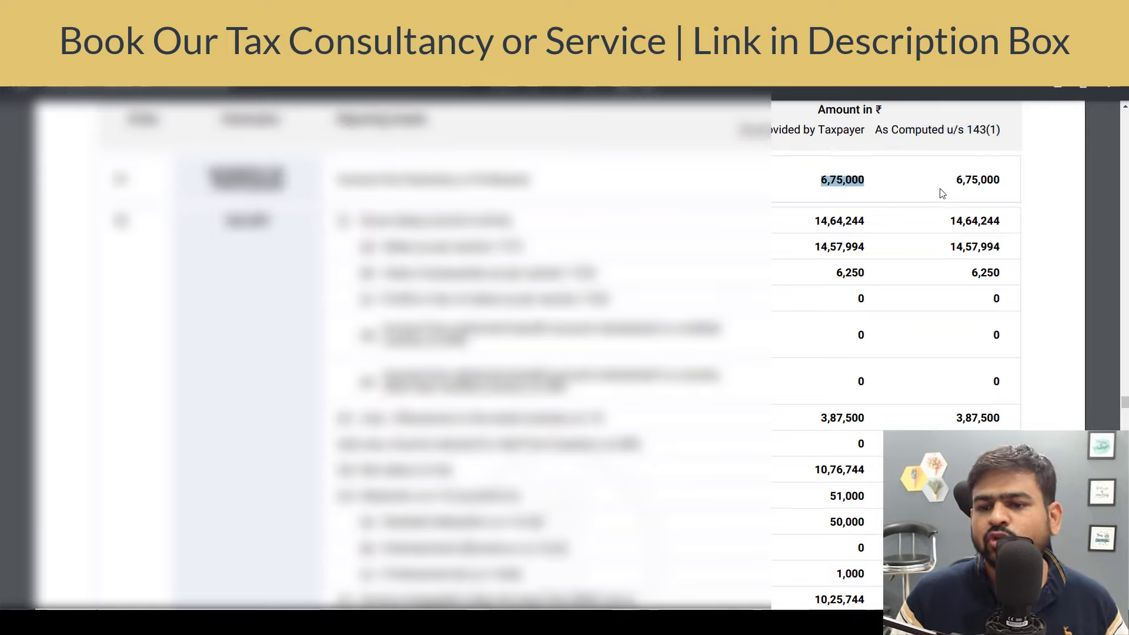
scroll(927, 247, down, 15)
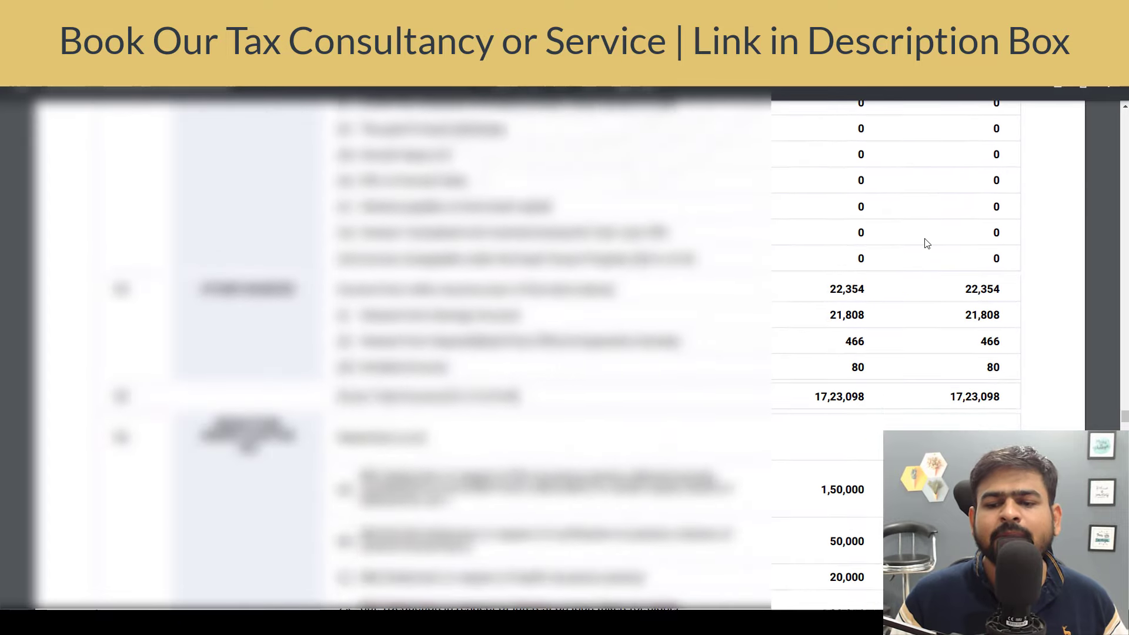
scroll(926, 238, down, 8)
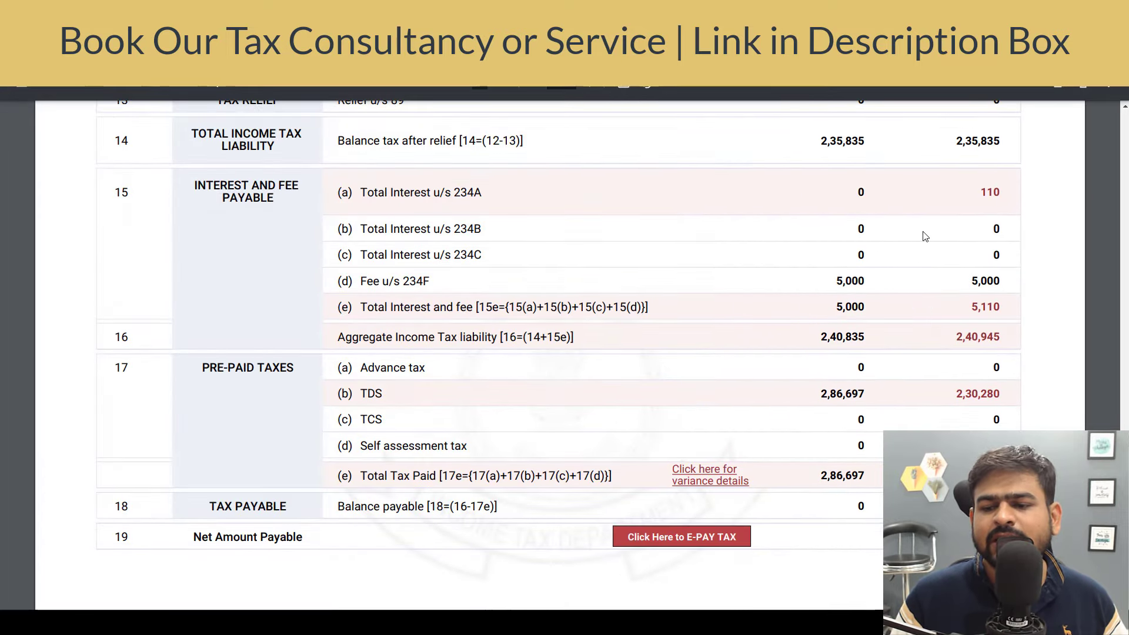
Examine the highlighted mismatches in the intimation order for interest u/s 234A, total interest and fee, and TDS.
drag(985, 196, 1016, 199)
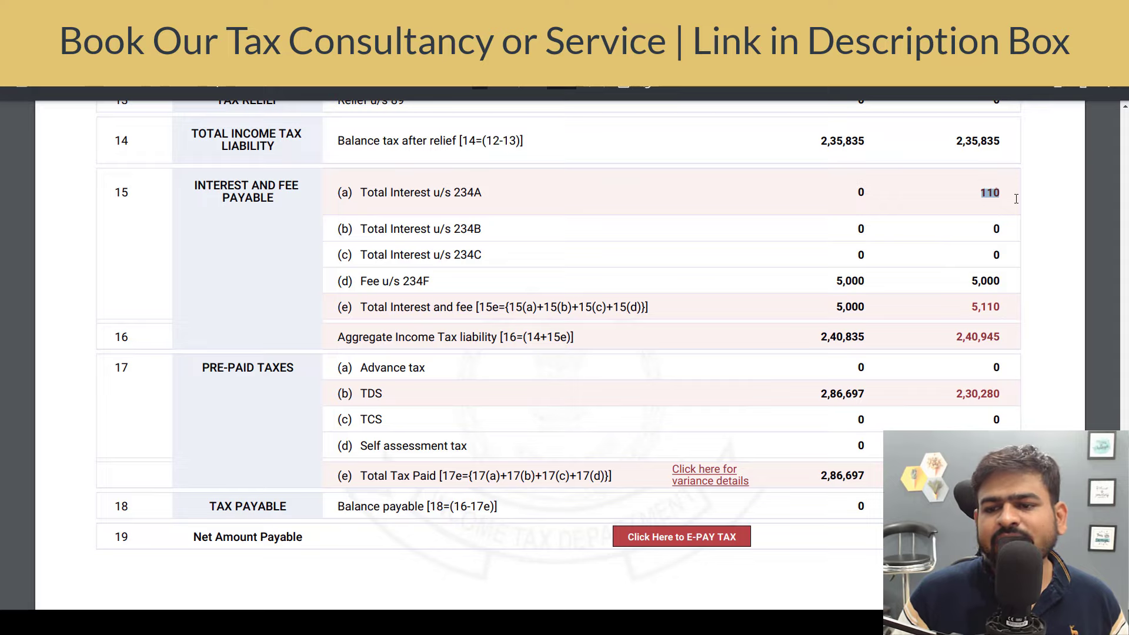
double_click(974, 309)
click(950, 353)
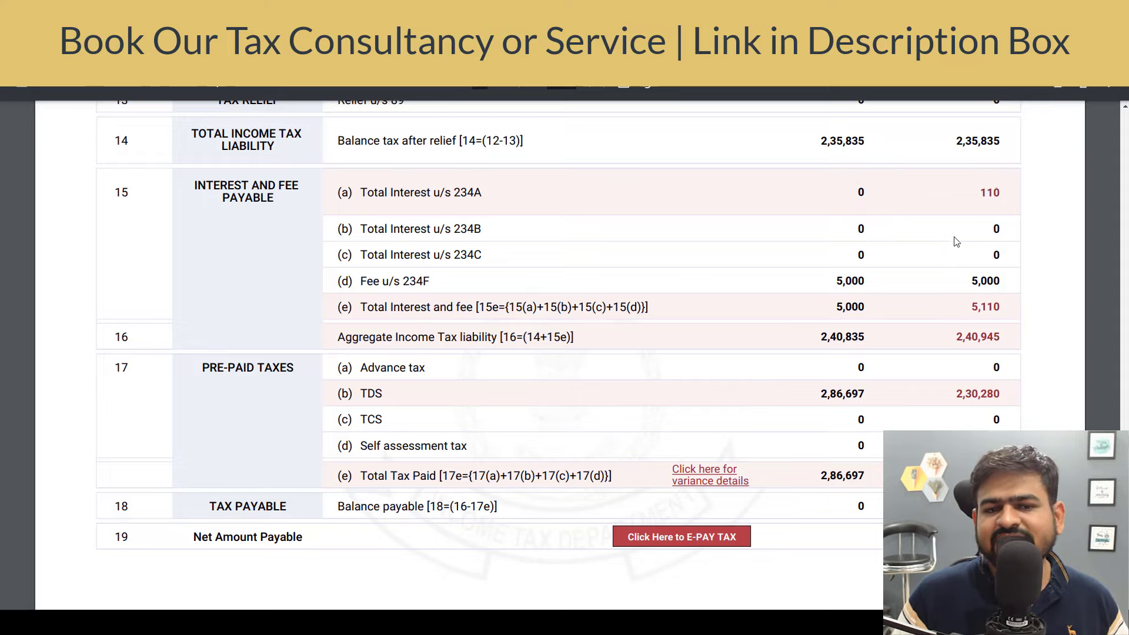
scroll(973, 300, up, 3)
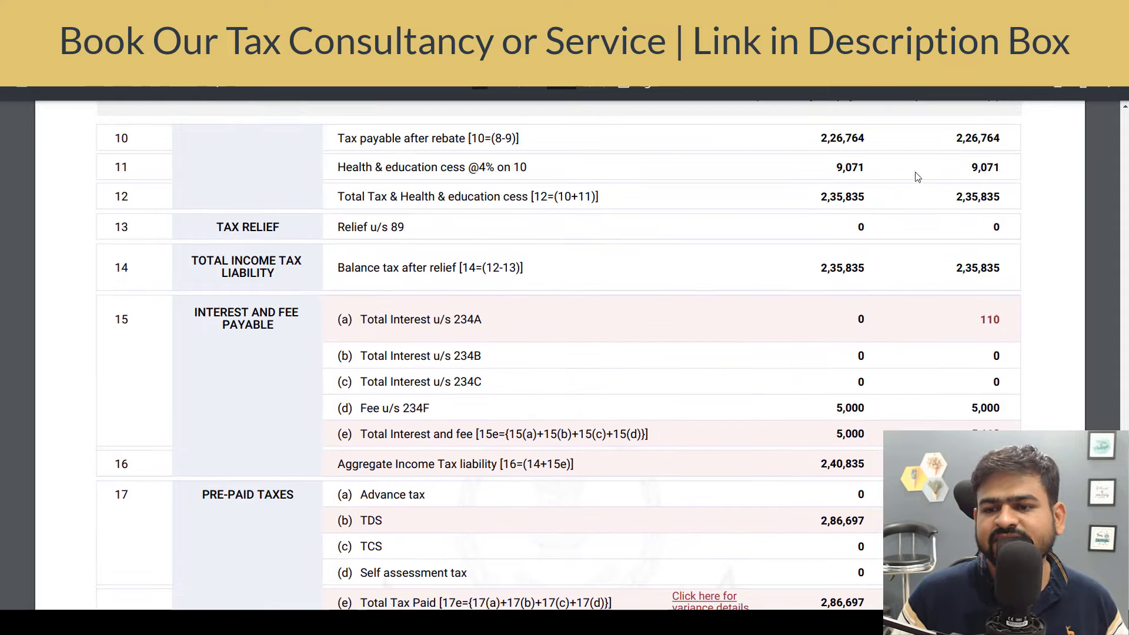
drag(428, 323, 509, 325)
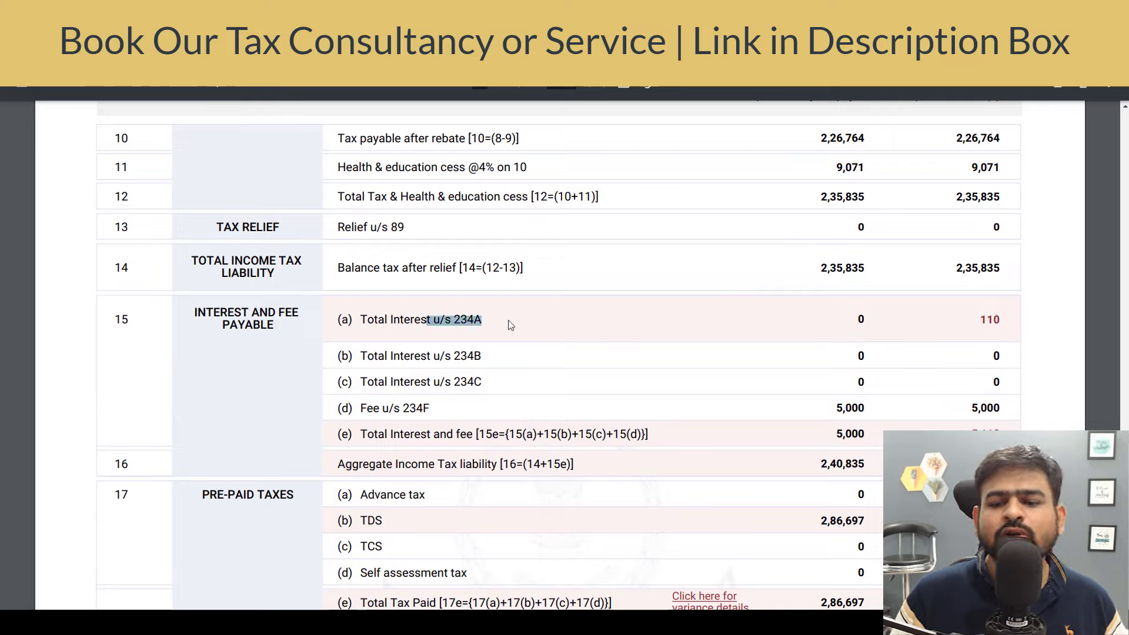
click(974, 329)
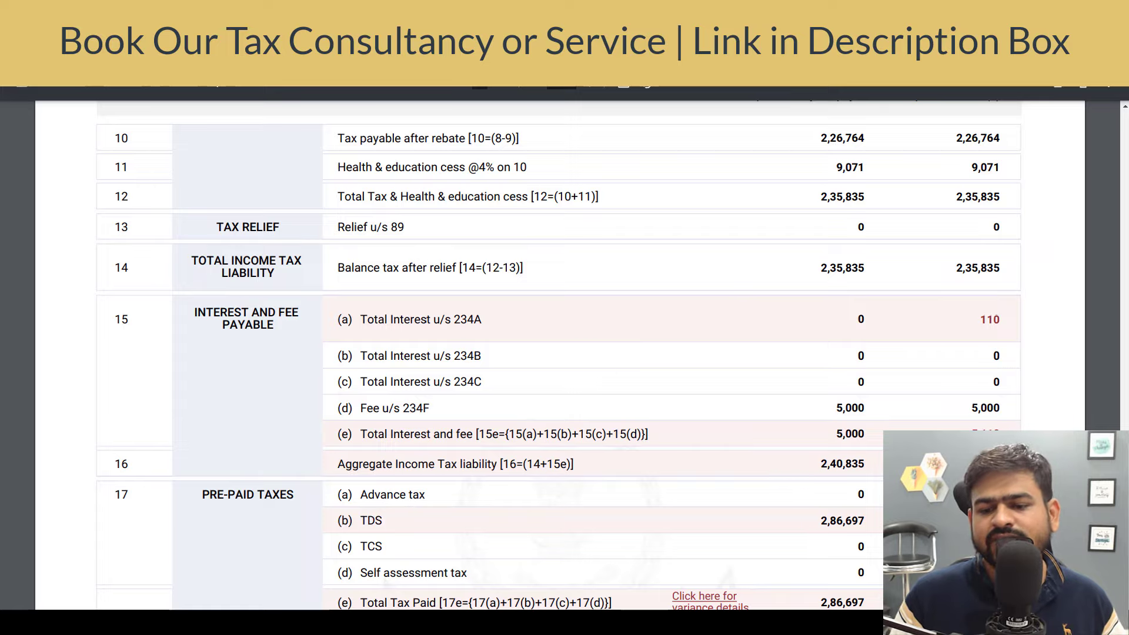
drag(819, 521, 874, 523)
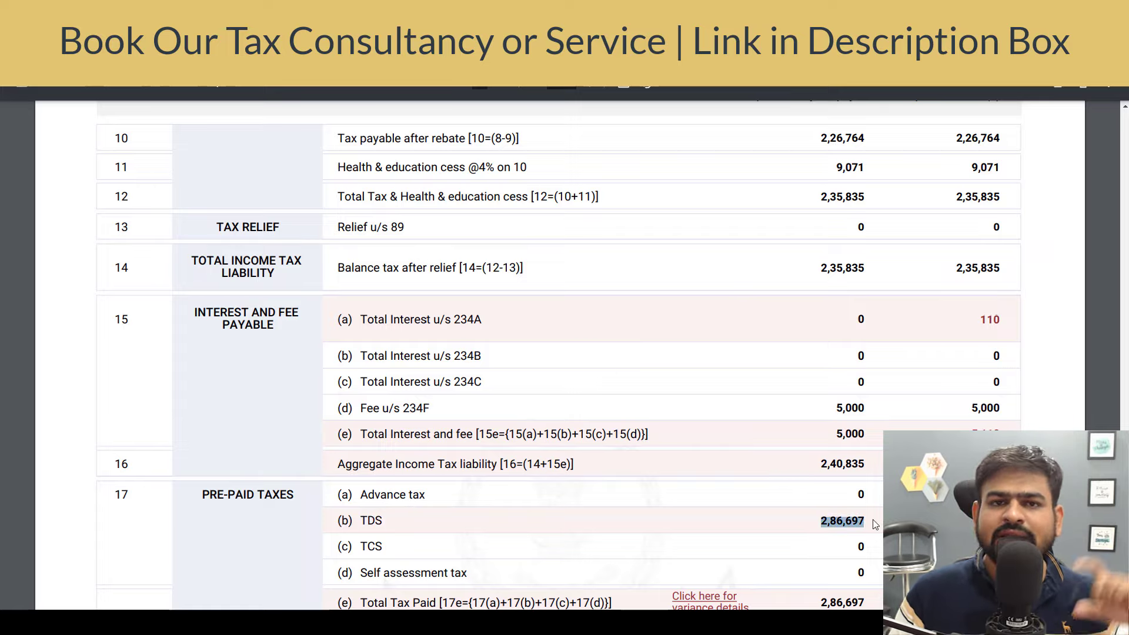
click(888, 524)
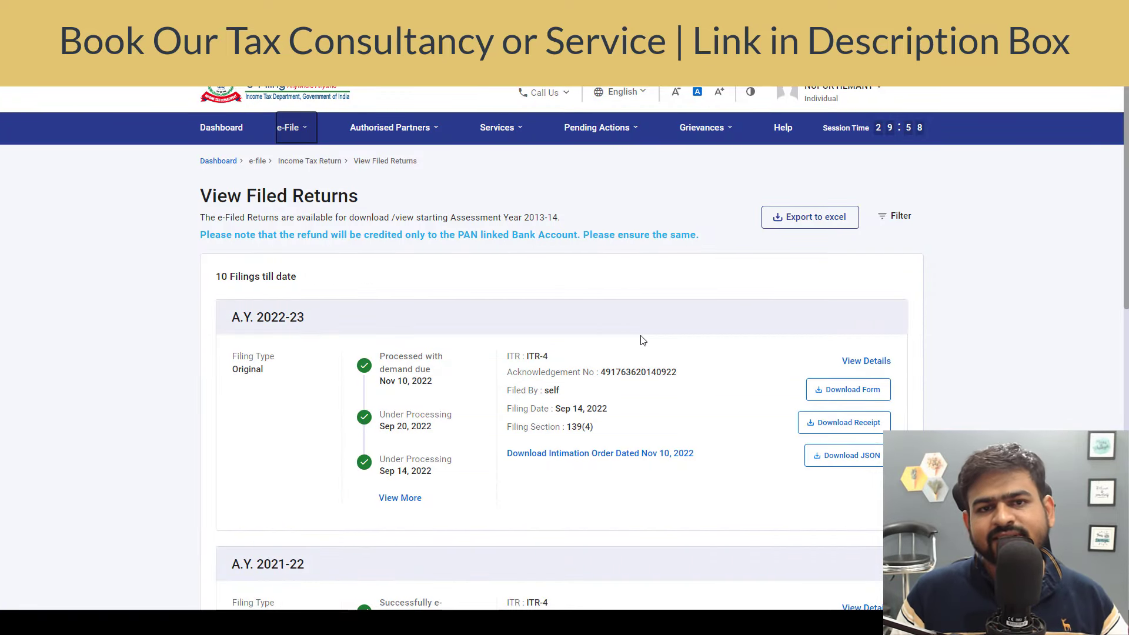
Go to Response to Outstanding Demand and open the response form for the assessment year 2022 demand.
click(592, 130)
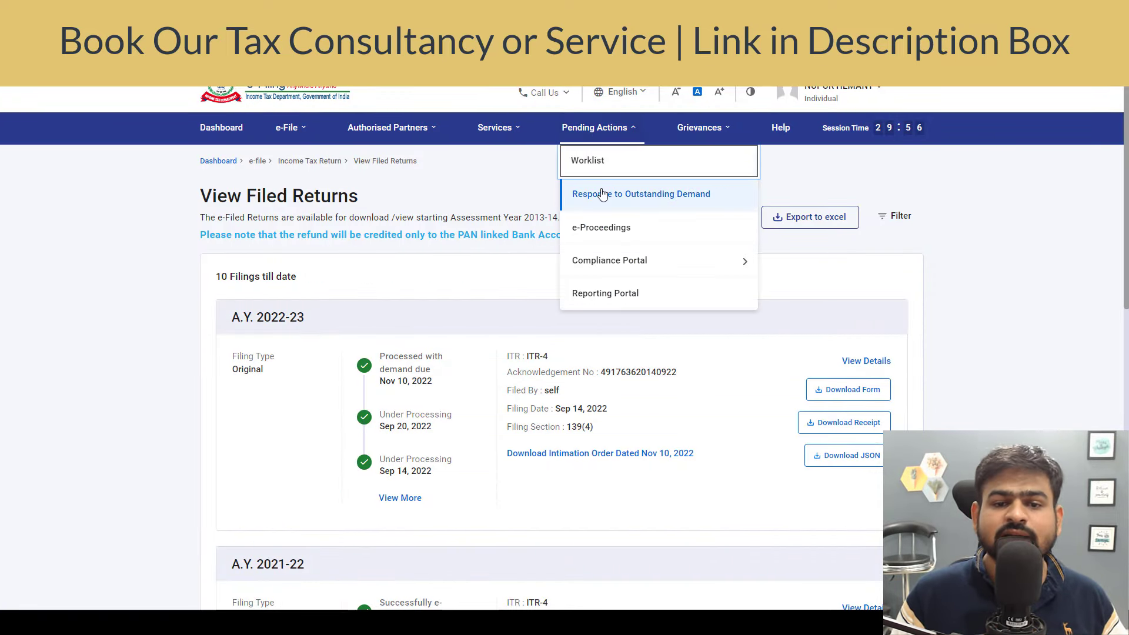
click(675, 198)
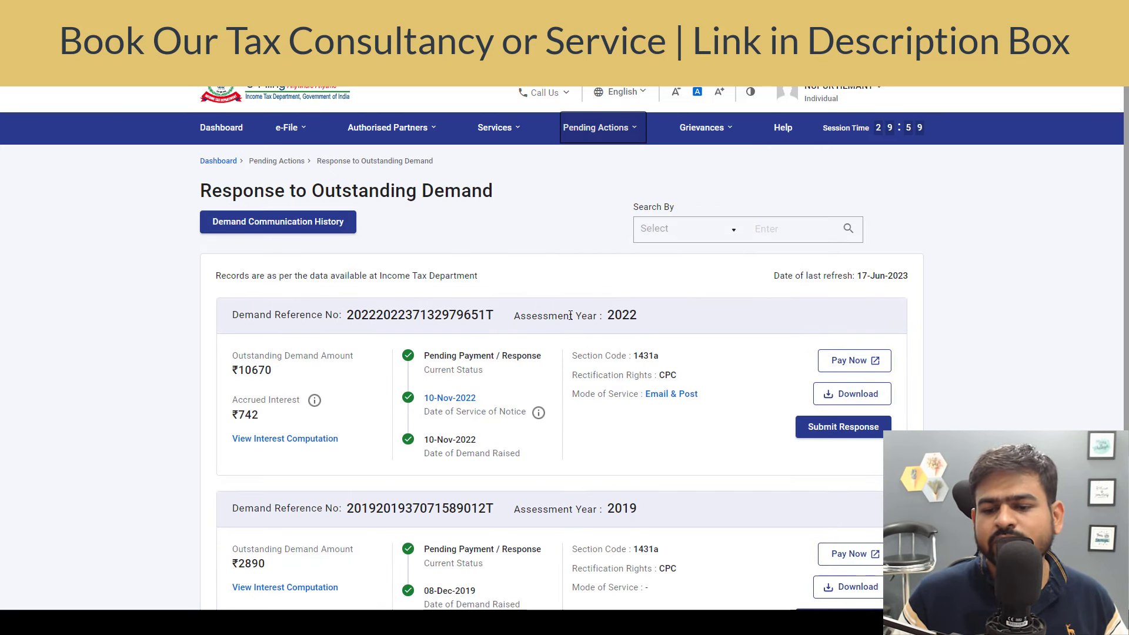
click(861, 434)
scroll(829, 388, down, 2)
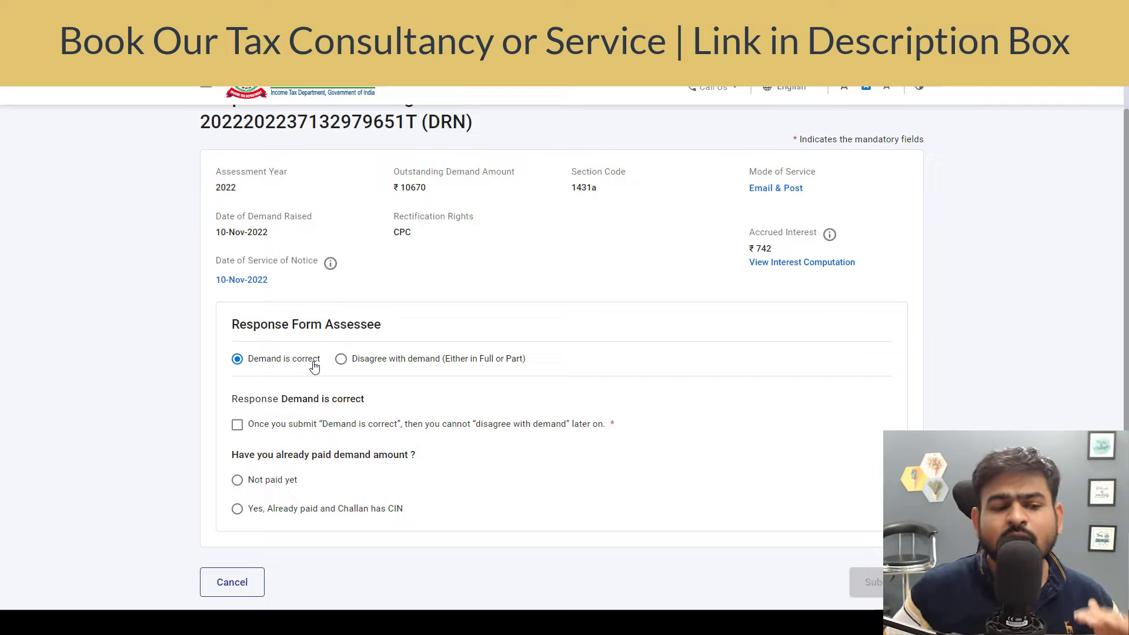
Choose Disagree with demand (Either in Full or Part) as the response and apply Others as the reason.
click(343, 359)
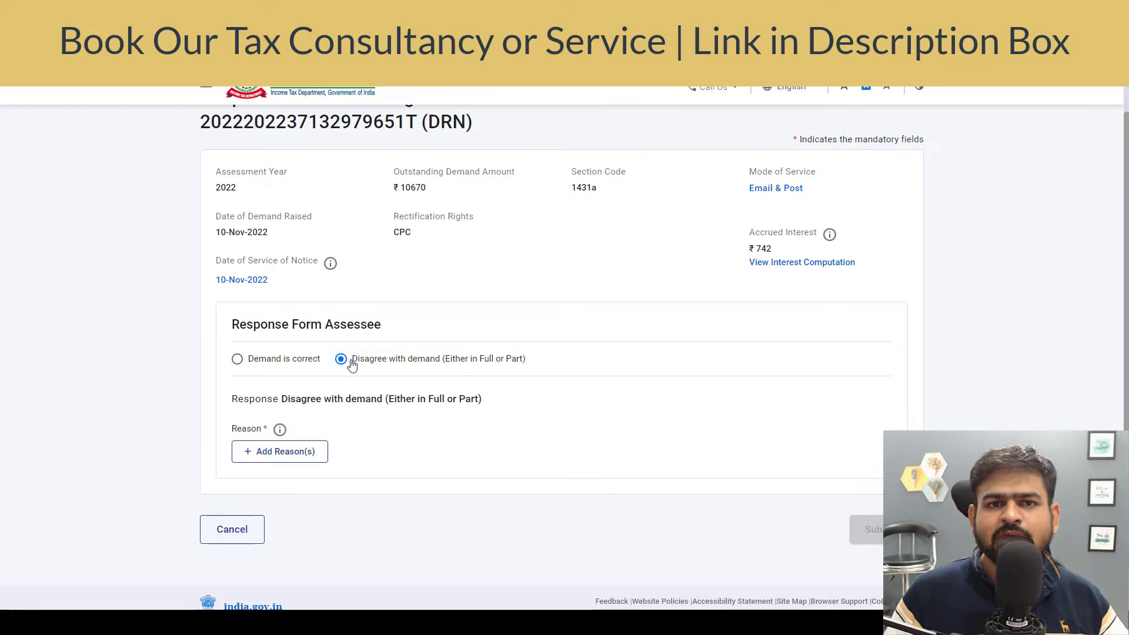
scroll(362, 362, down, 1)
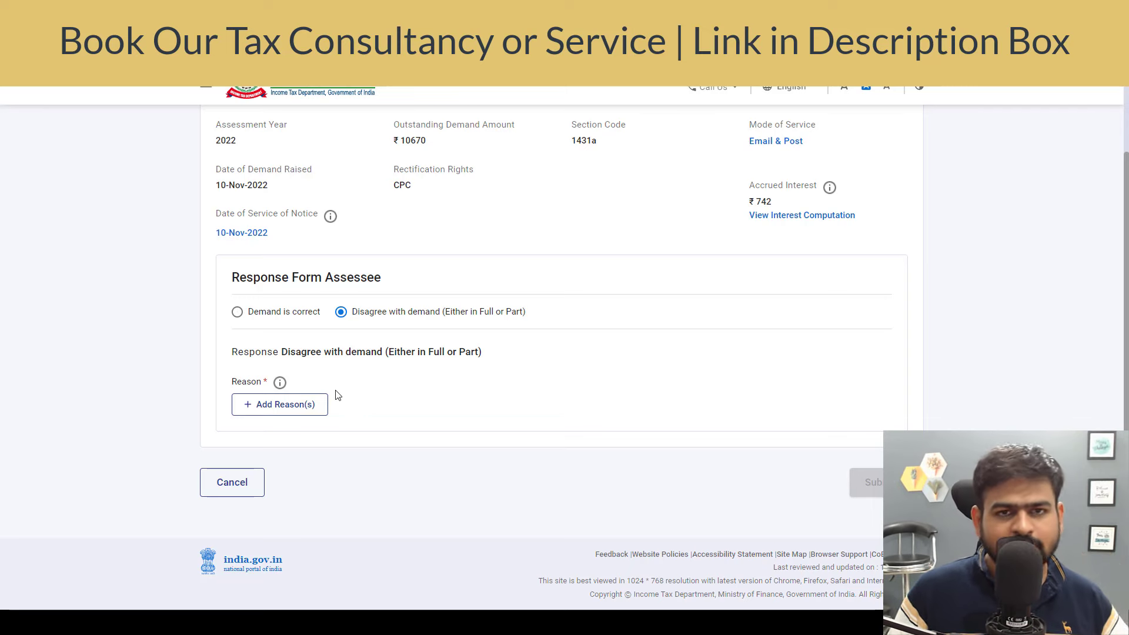
click(282, 406)
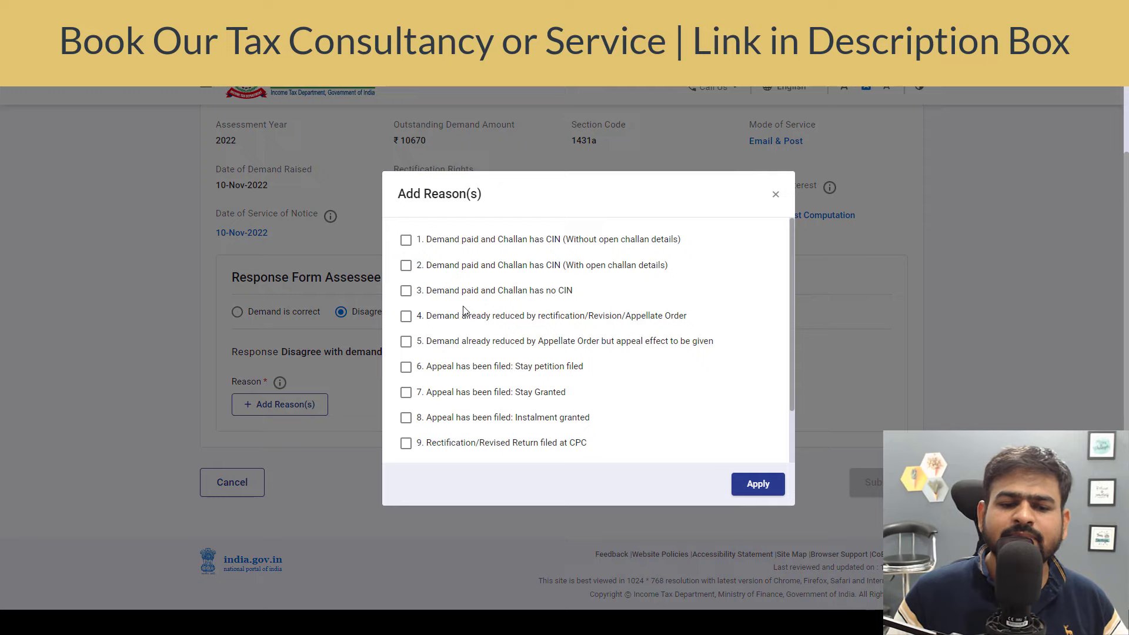
scroll(466, 315, down, 1)
scroll(466, 317, down, 1)
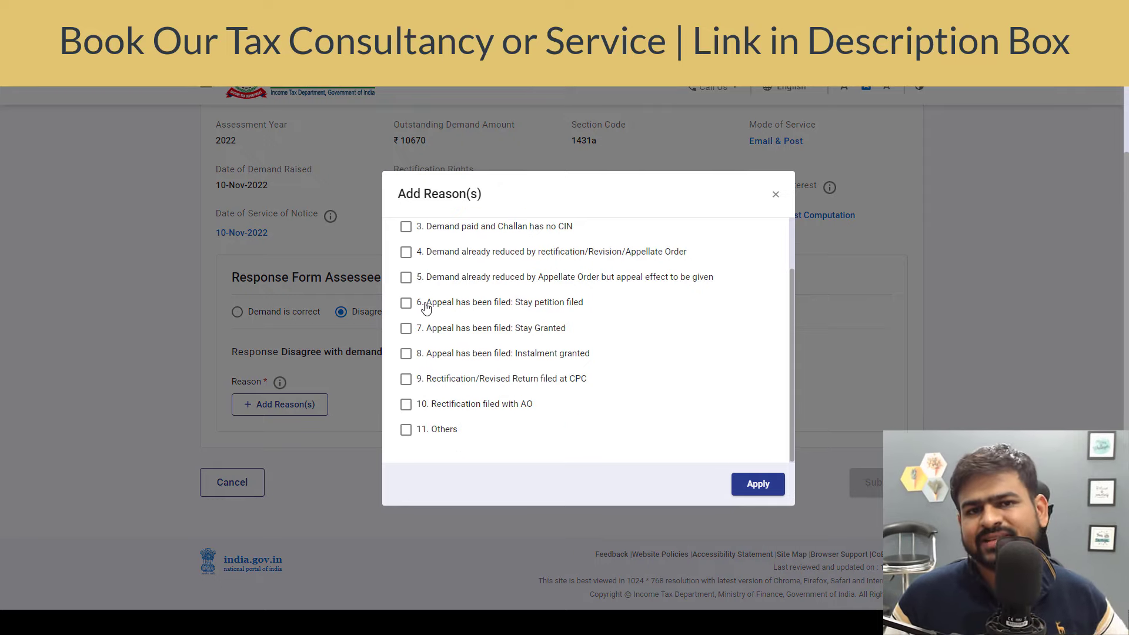
scroll(488, 307, up, 2)
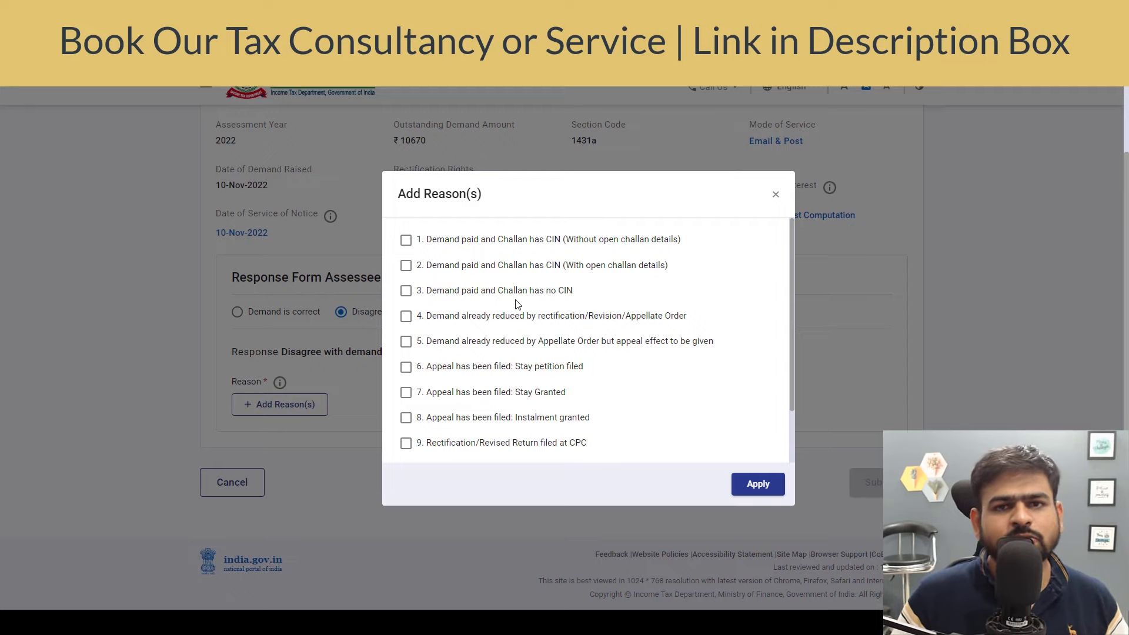
scroll(514, 306, down, 2)
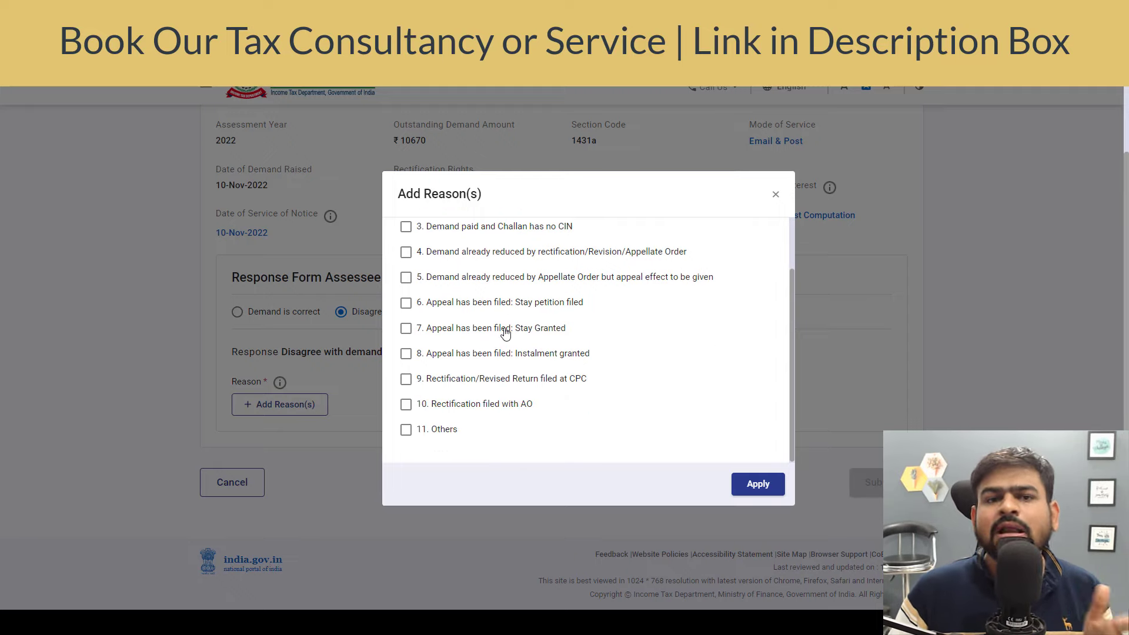
click(404, 431)
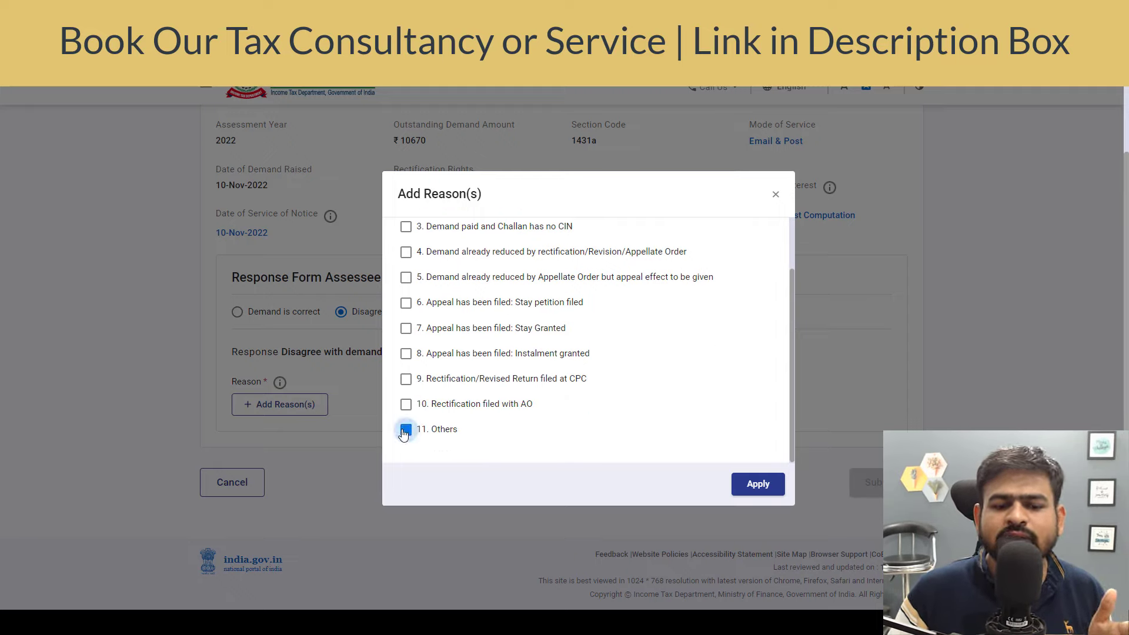
click(758, 485)
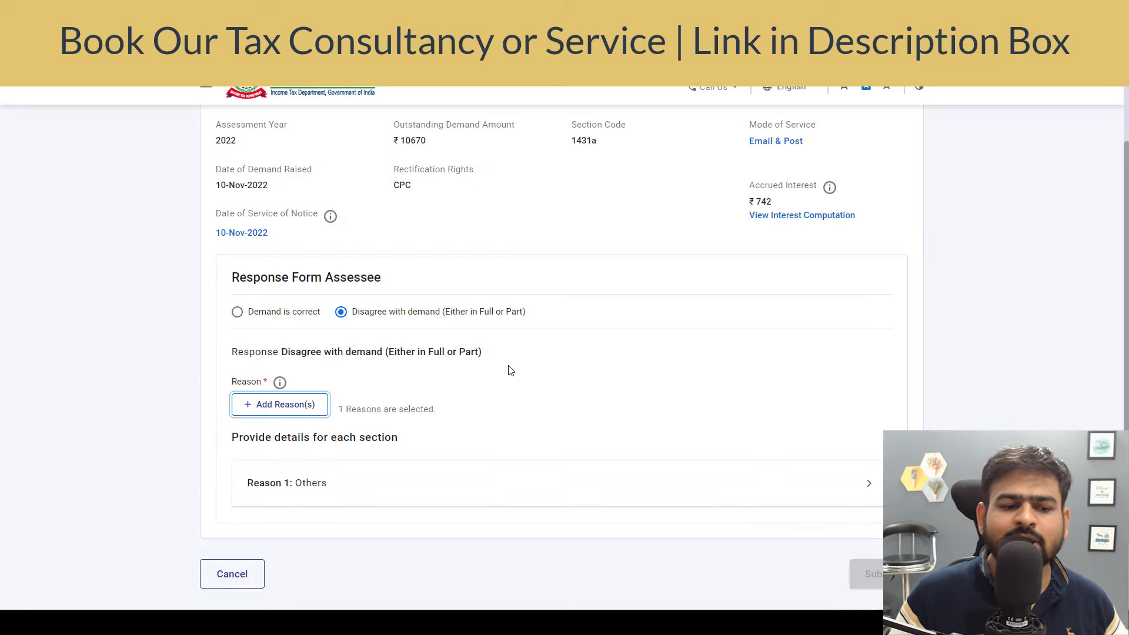
Open the details form for the Others reason and begin editing its Remarks.
scroll(504, 371, down, 2)
click(479, 403)
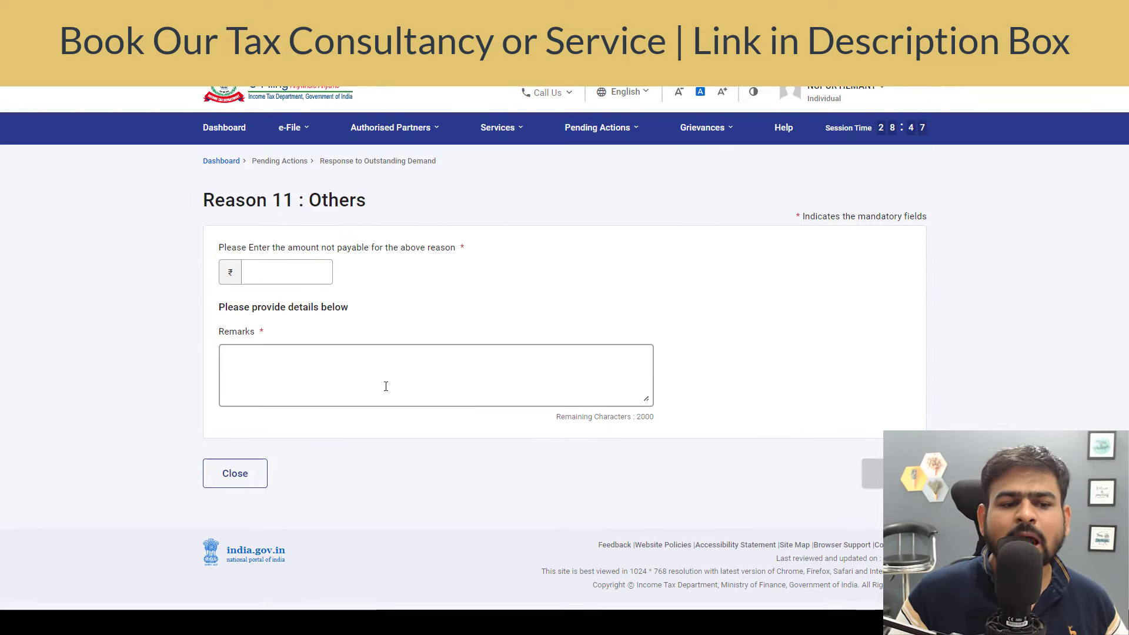
click(321, 353)
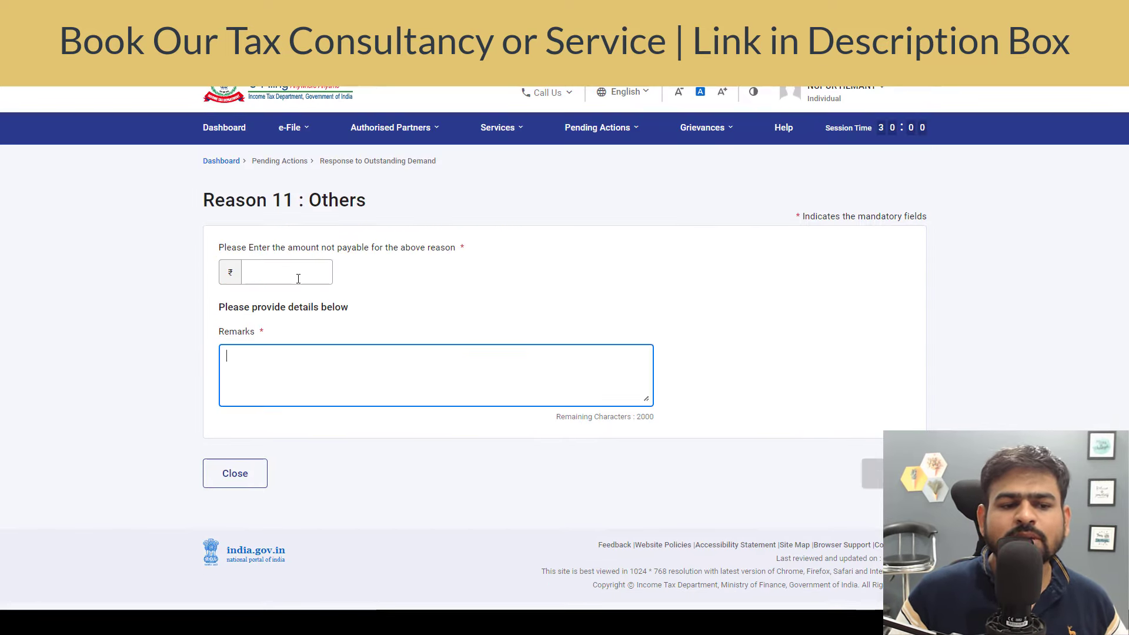
click(322, 381)
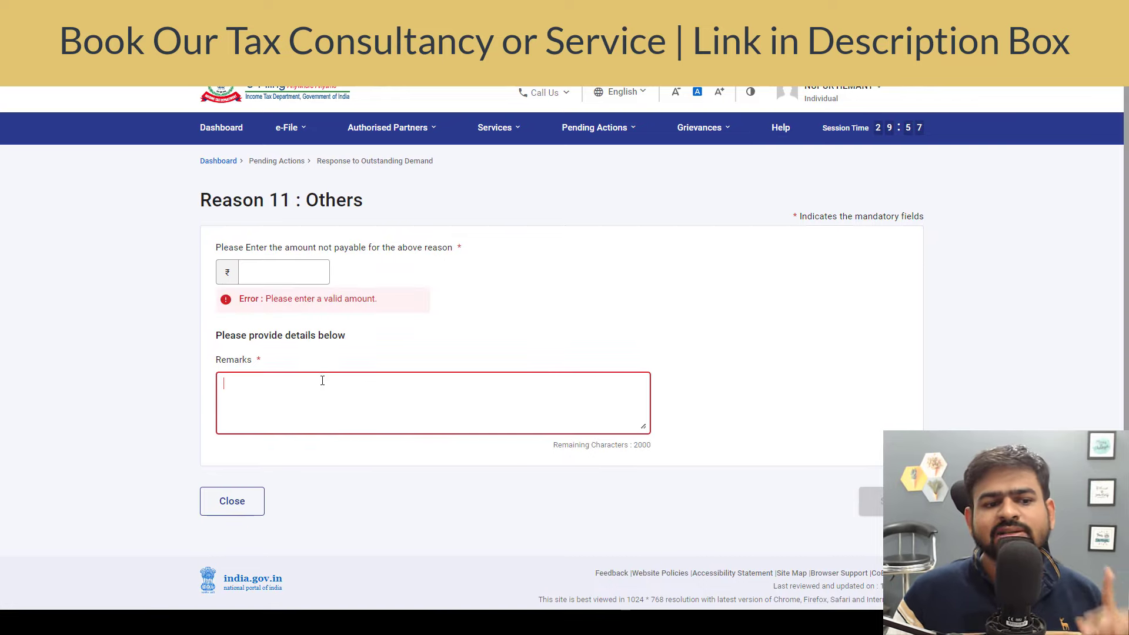